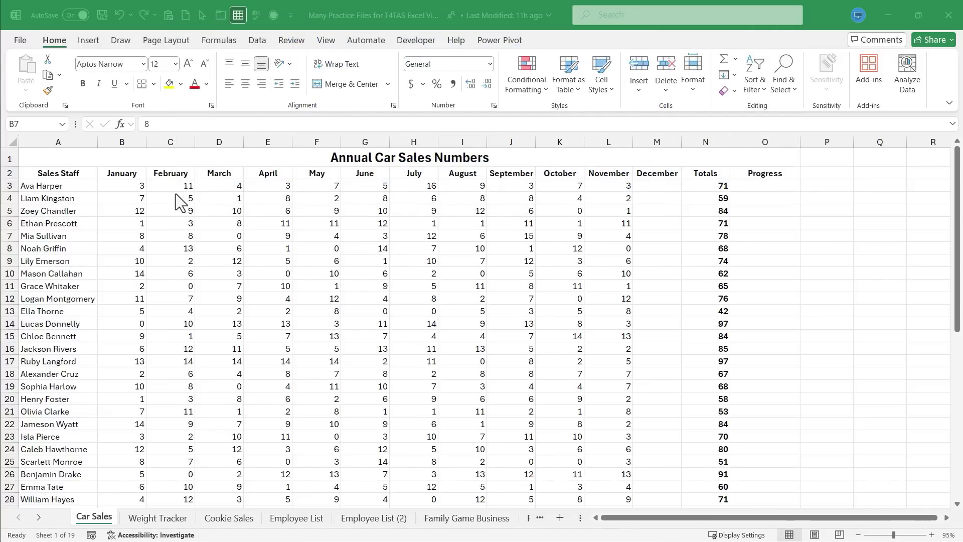
Enter =REPT("|",N3) in O3 to draw a bar of 71 vertical lines
scroll(145, 224, down, 8)
scroll(140, 223, up, 8)
click(771, 186)
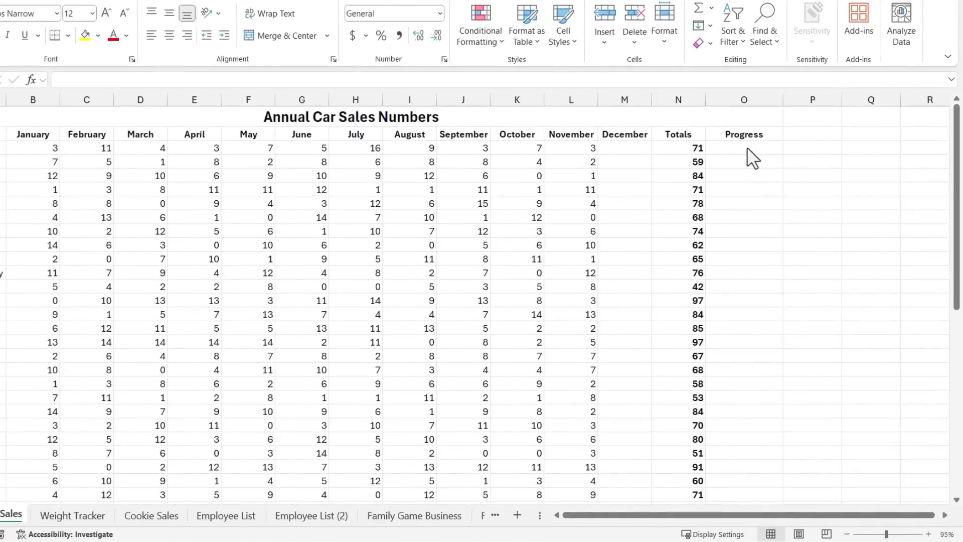
click(746, 148)
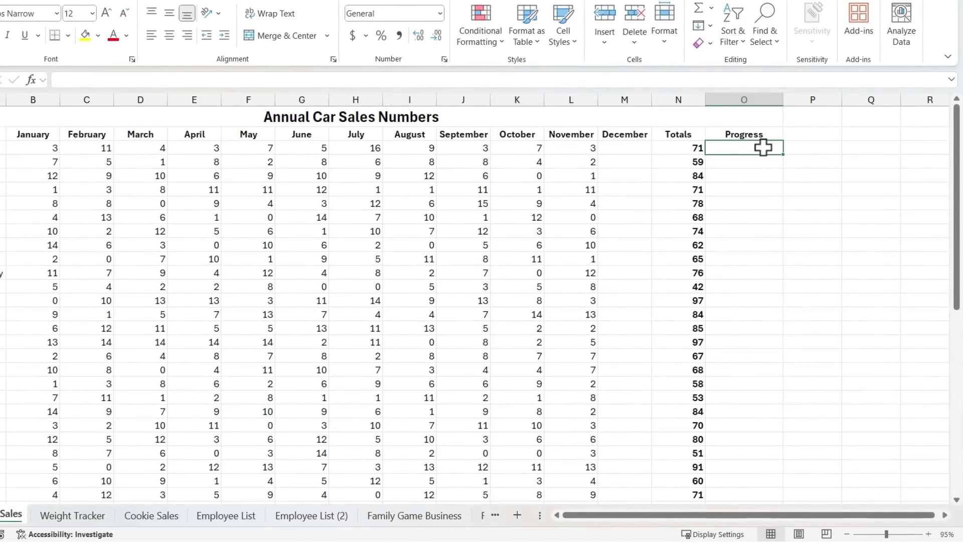
text(=rept)
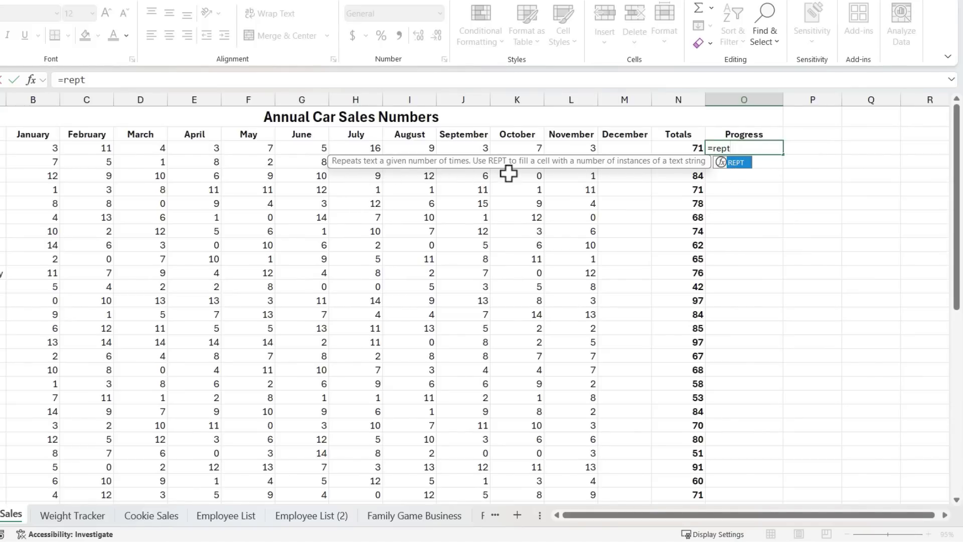
click(749, 149)
text(()
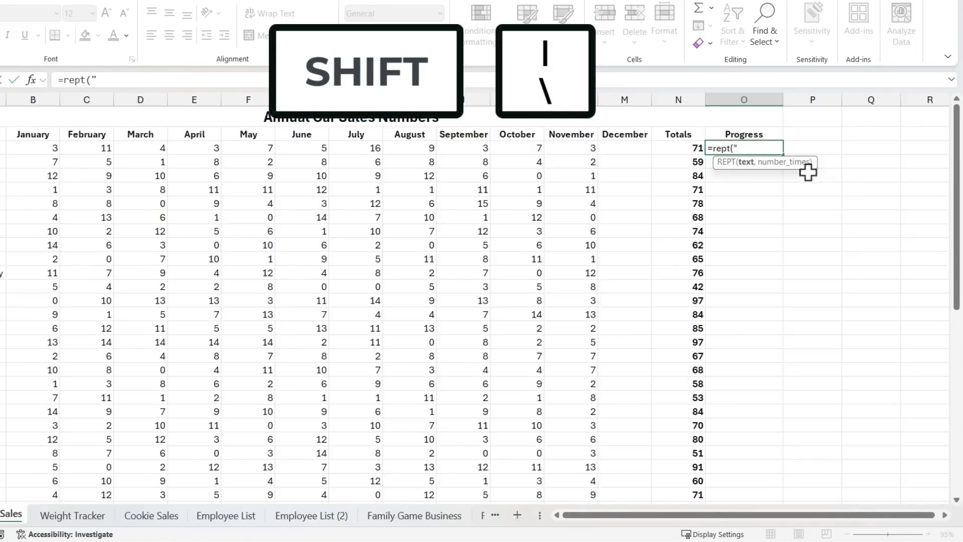
text(|)
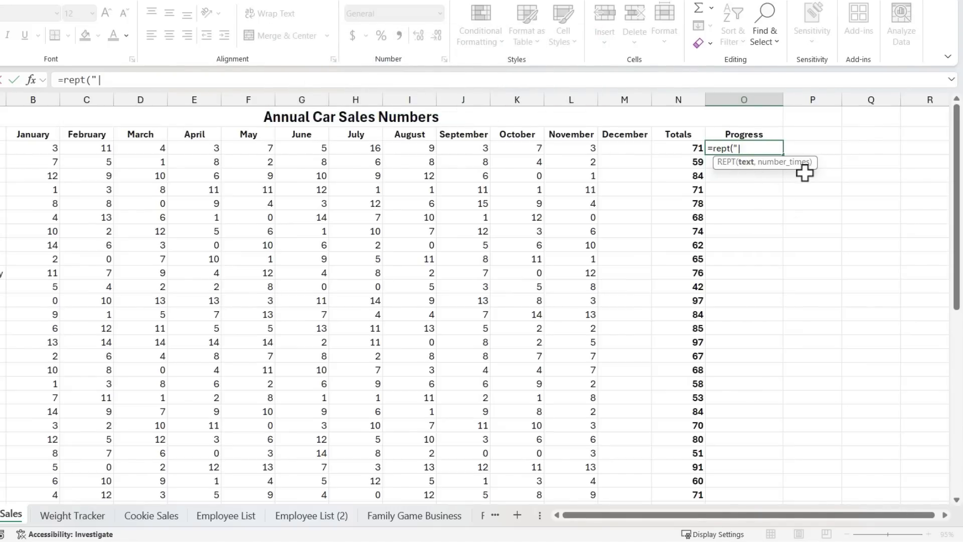
text(",)
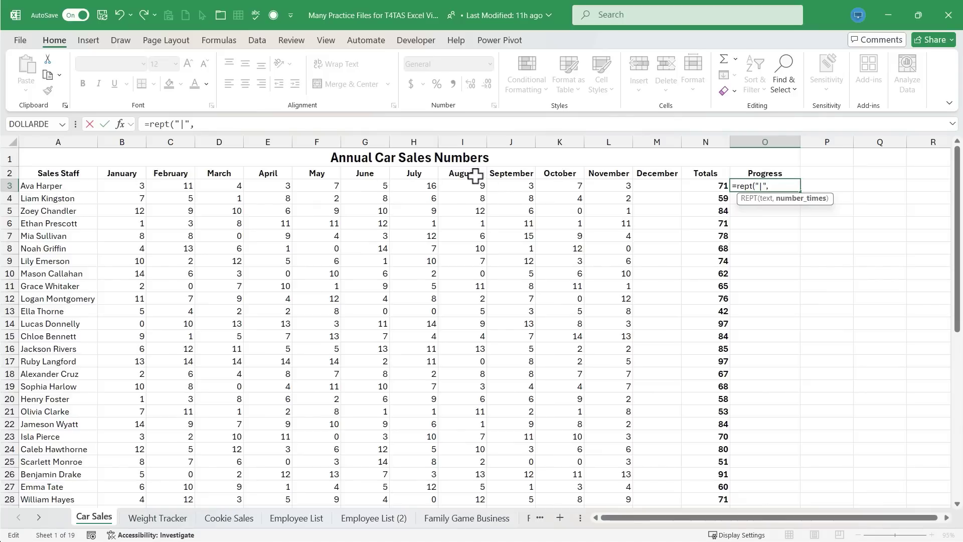
click(706, 186)
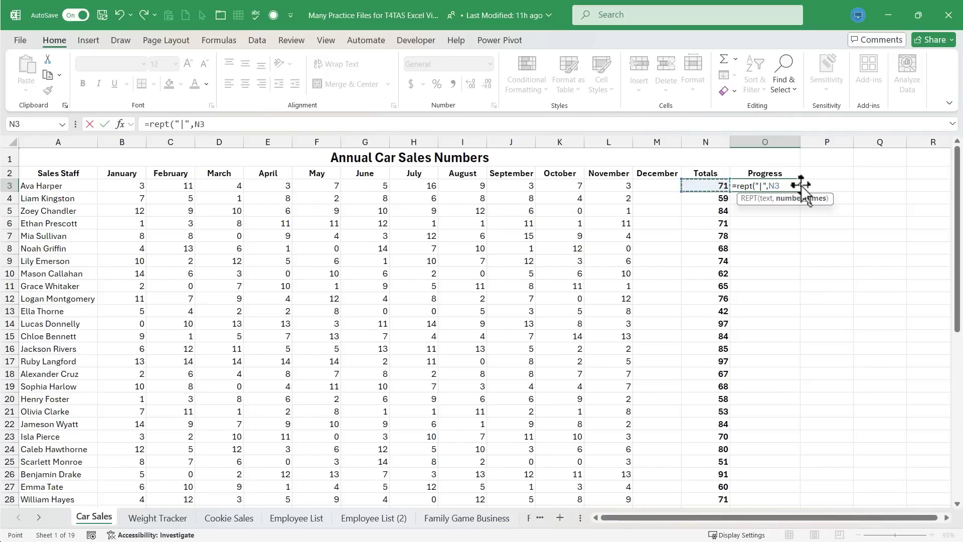
text())
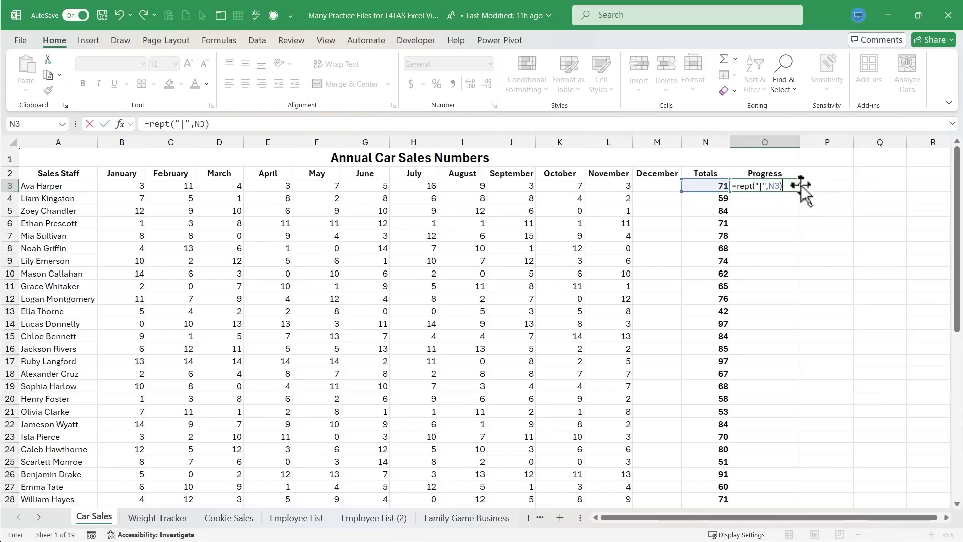
key(Return)
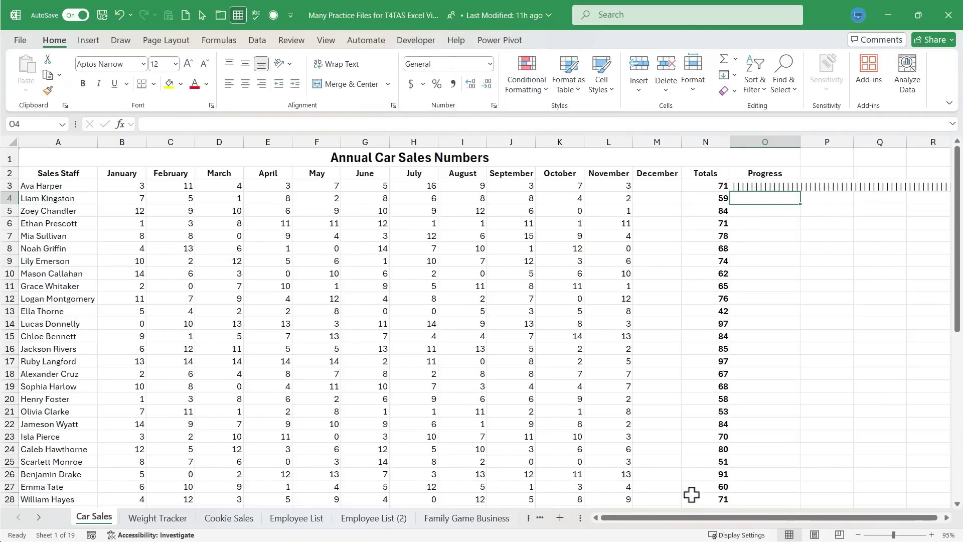
Reselect cell O3, whose 71-line REPT bar overflows the Progress column
mouse_move(634, 518)
mouse_down()
mouse_move(775, 519)
mouse_move(652, 517)
mouse_move(752, 524)
mouse_move(622, 527)
mouse_up()
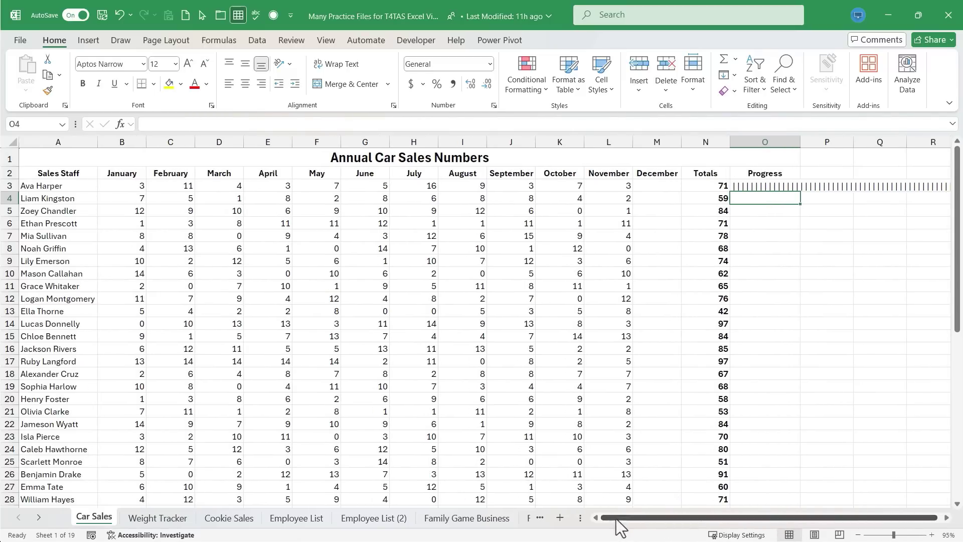
click(755, 186)
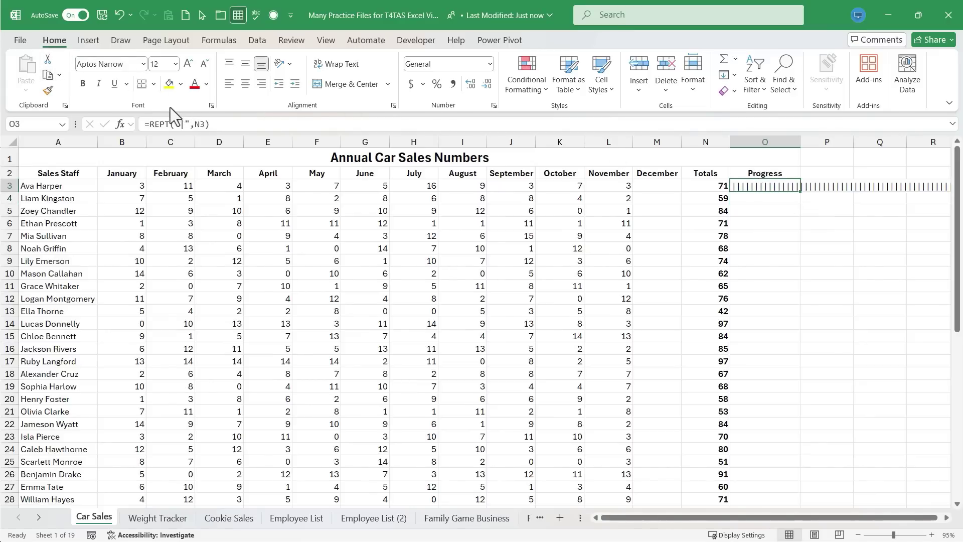
Apply the Playbill font to O3 so its lines merge into a compact solid bar
click(143, 64)
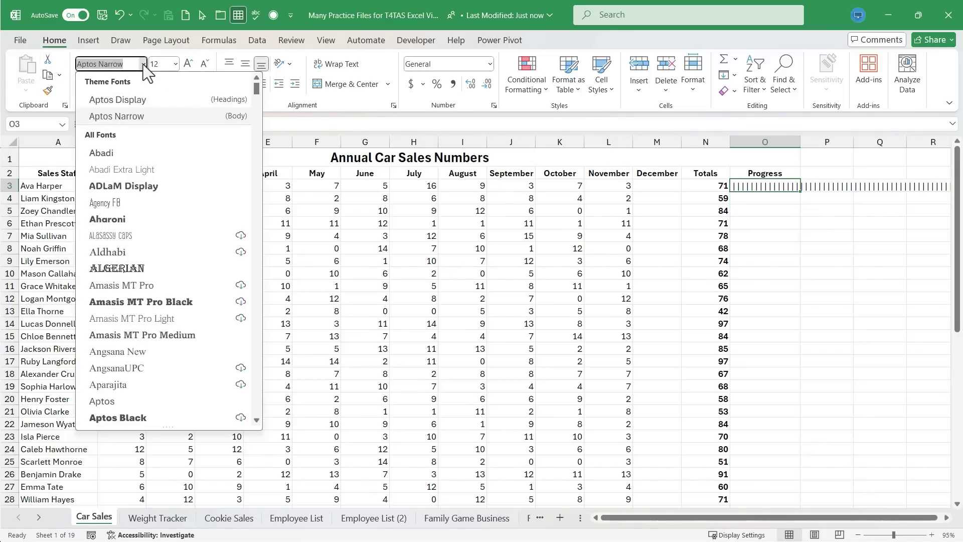
text(Playbill)
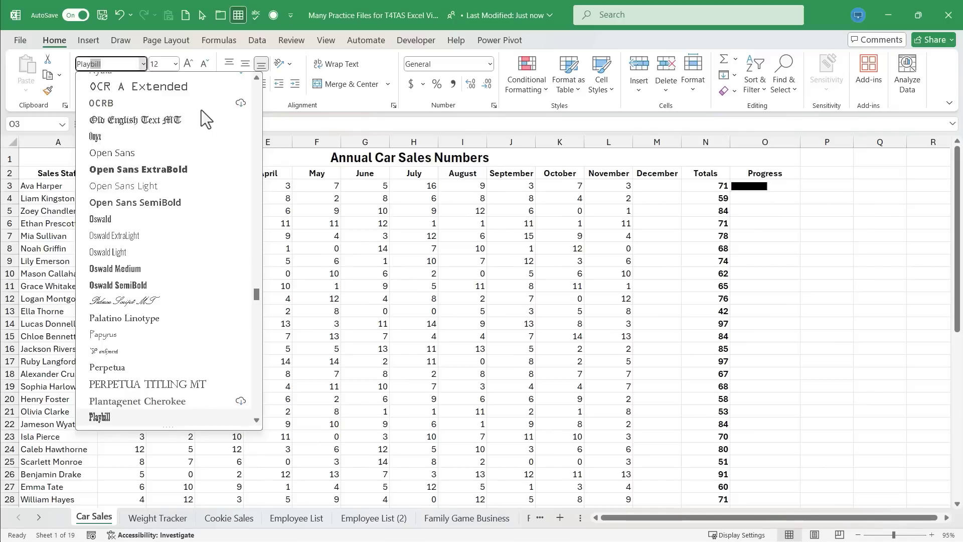
key(Return)
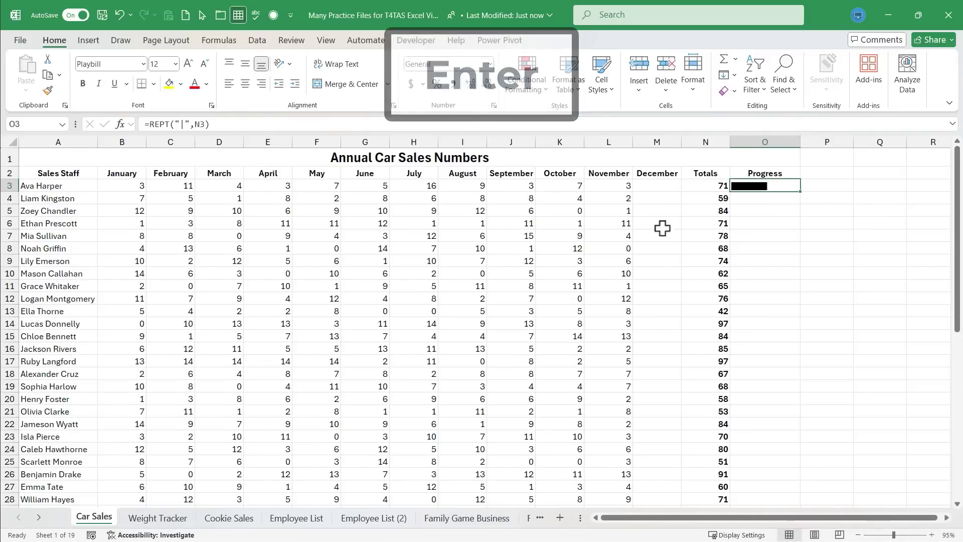
click(784, 208)
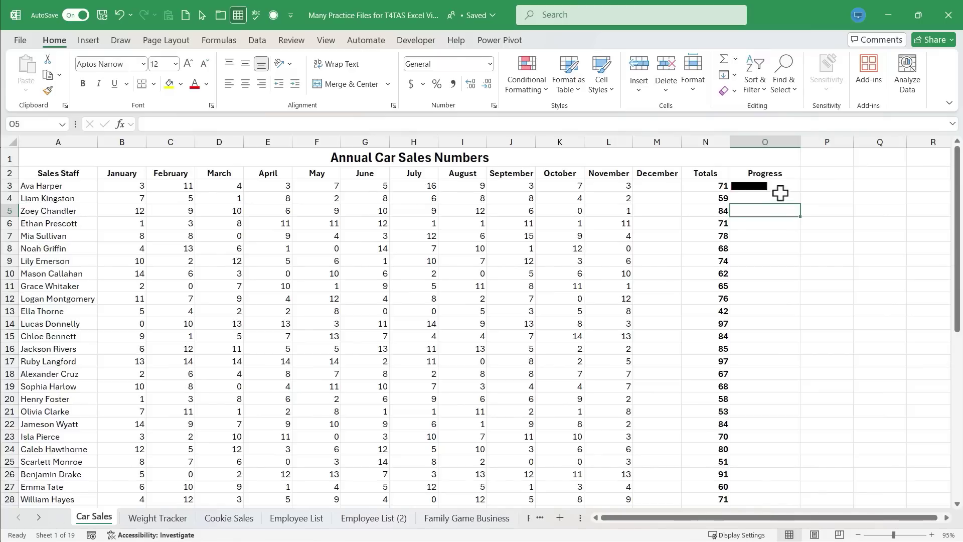
click(773, 187)
click(763, 201)
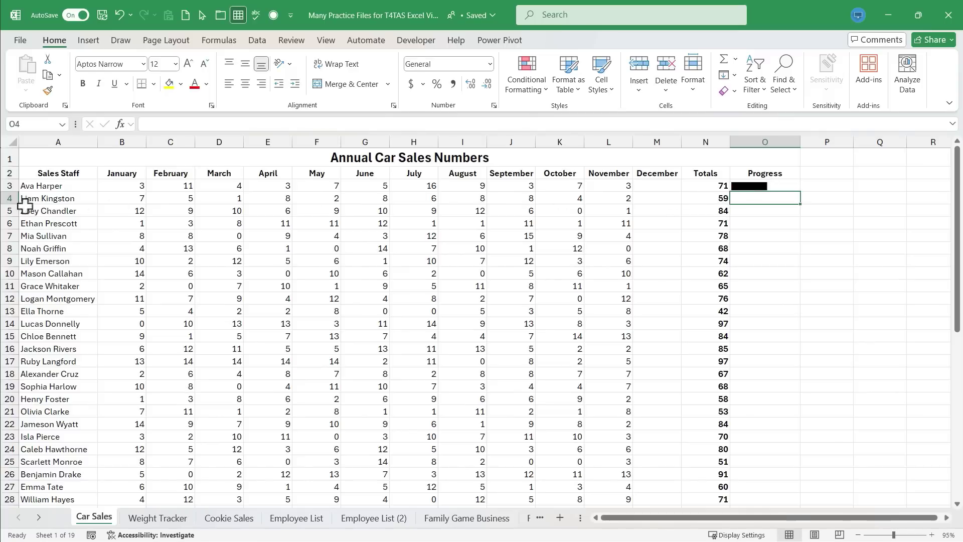
click(771, 185)
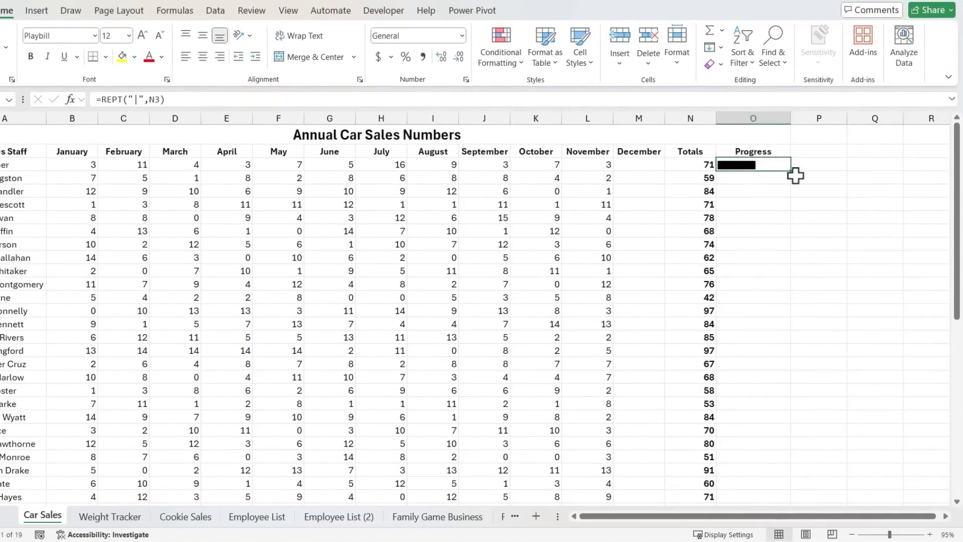
double_click(793, 173)
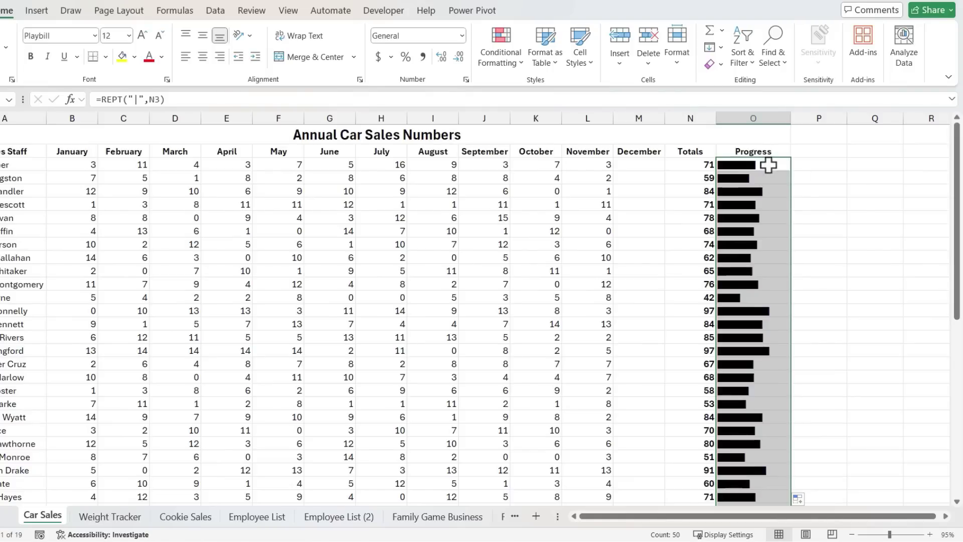
click(768, 165)
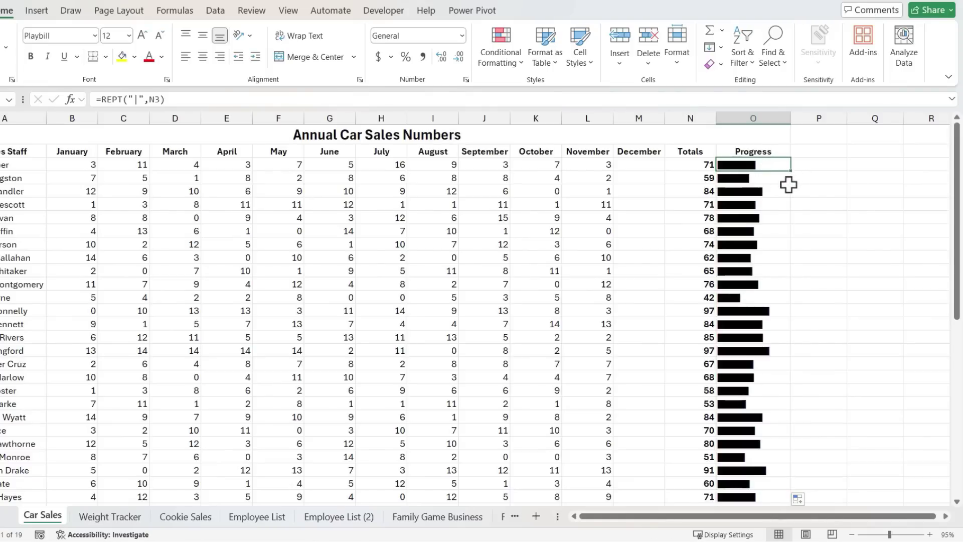
scroll(755, 451, down, 10)
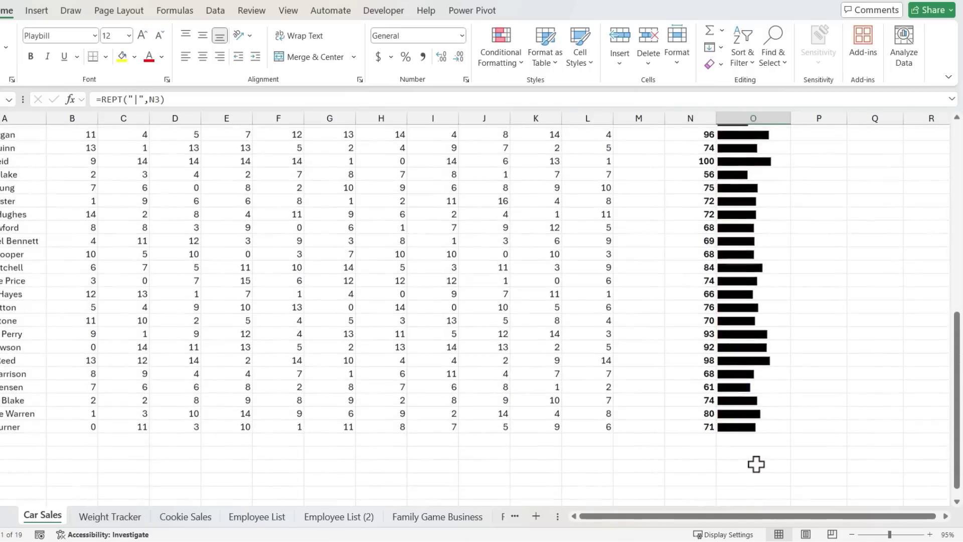
scroll(757, 464, up, 10)
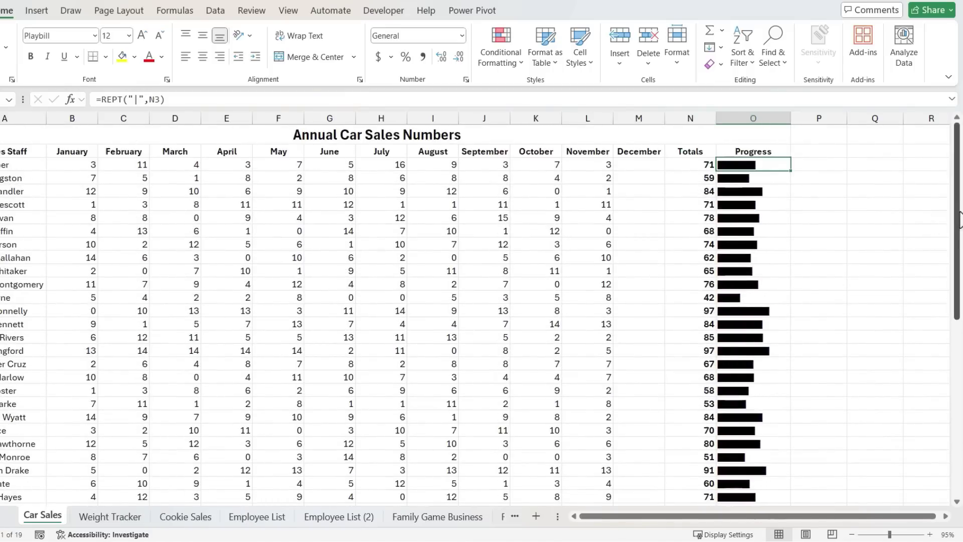
drag(958, 176, 958, 150)
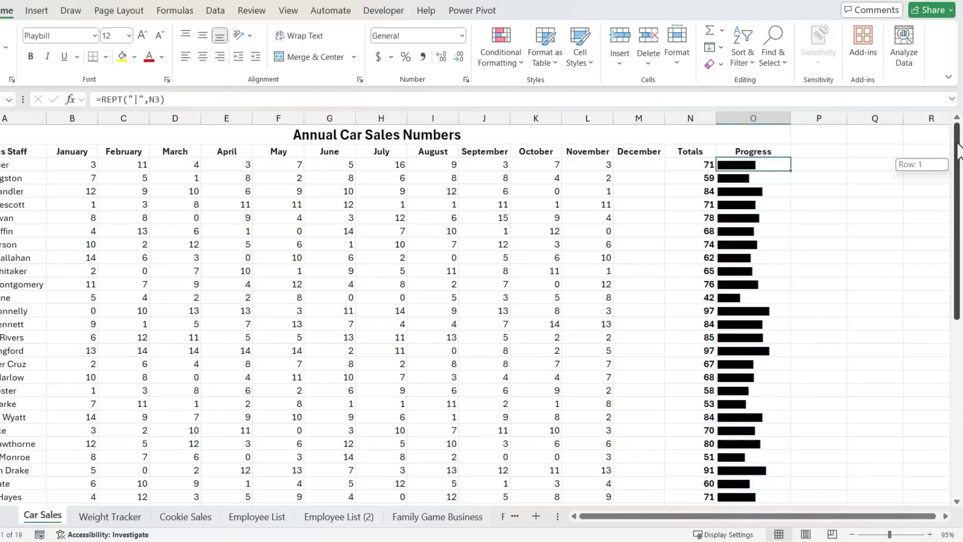
Colour the Progress bars in O3:O27 dark green
drag(750, 165, 747, 532)
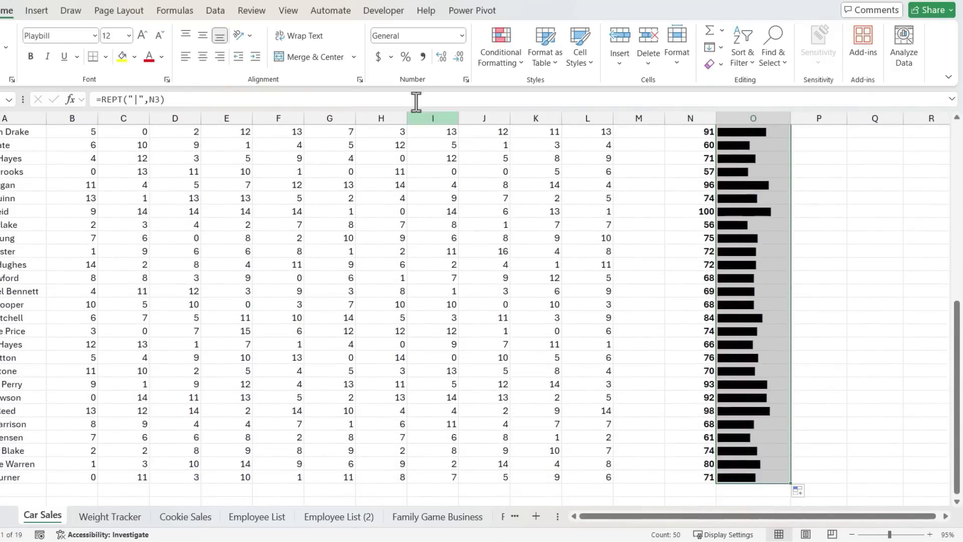
click(162, 57)
click(247, 155)
scroll(855, 250, up, 8)
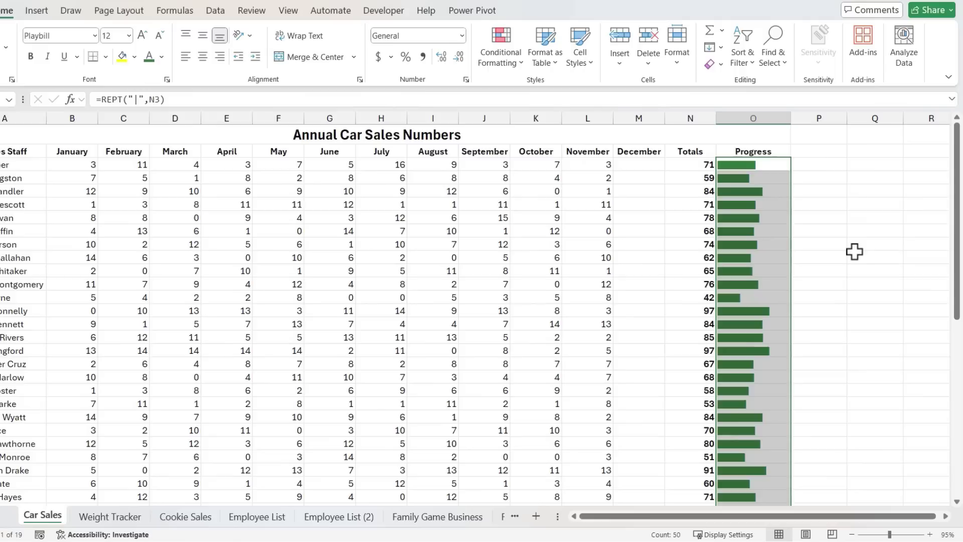
click(854, 250)
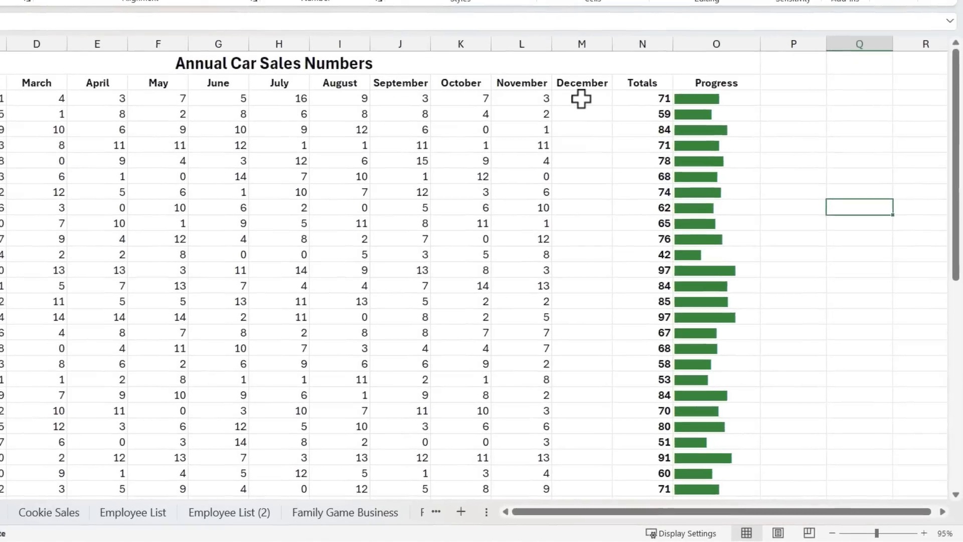
Enter December sales 20, 17 and 16 in M3:M5, correcting the mistyped 25
click(581, 98)
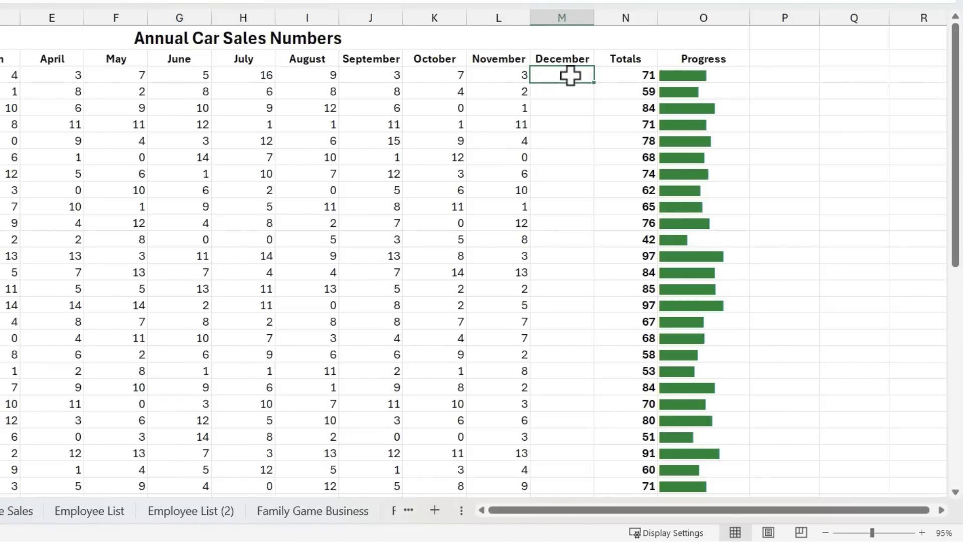
text(20)
key(Return)
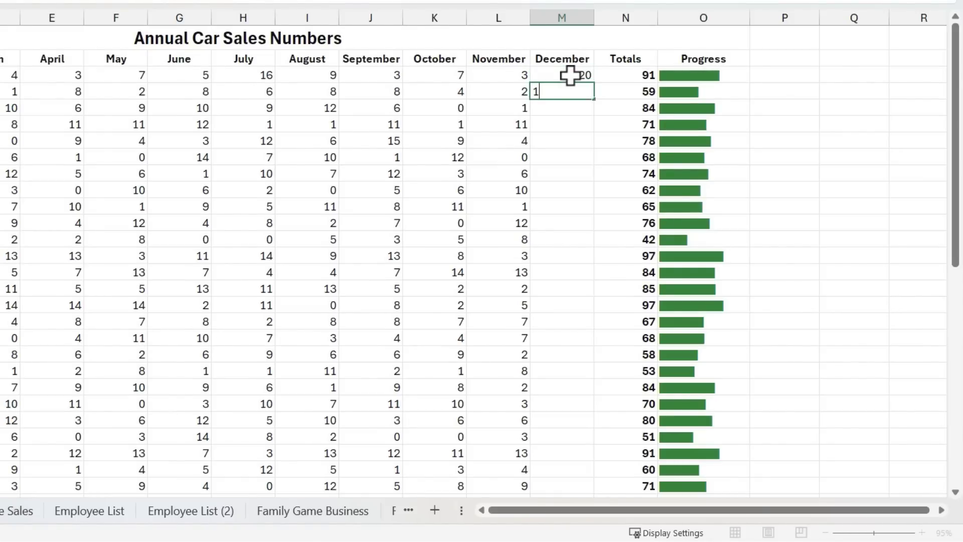
key(Return)
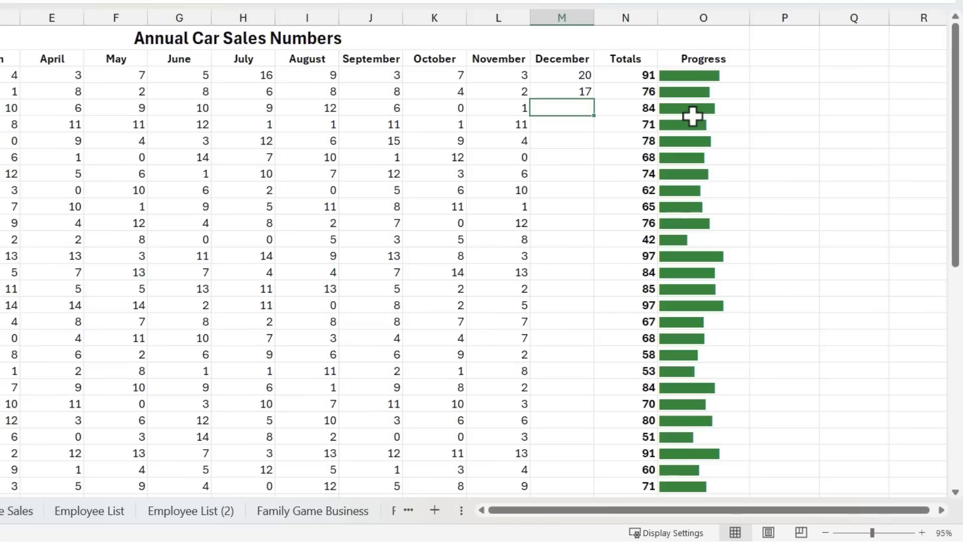
text(25)
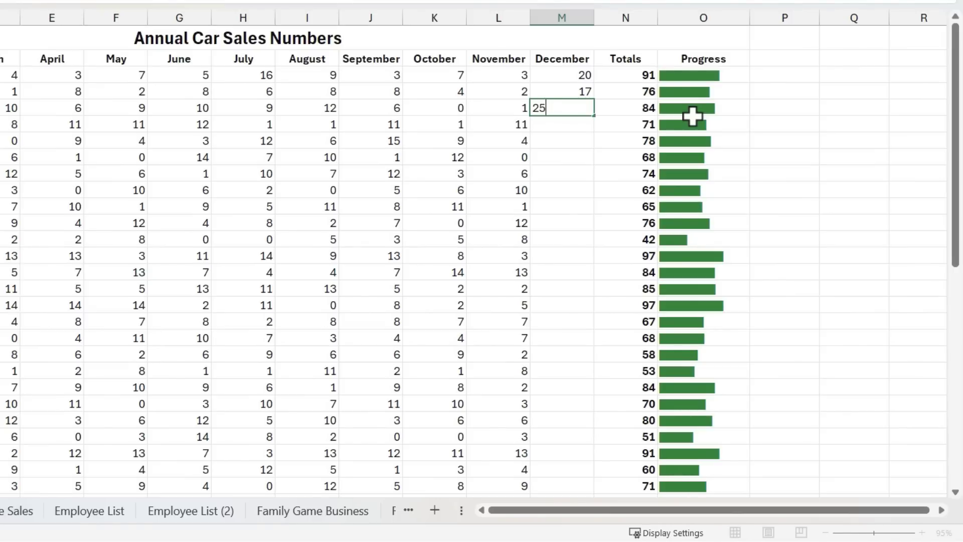
key(Return)
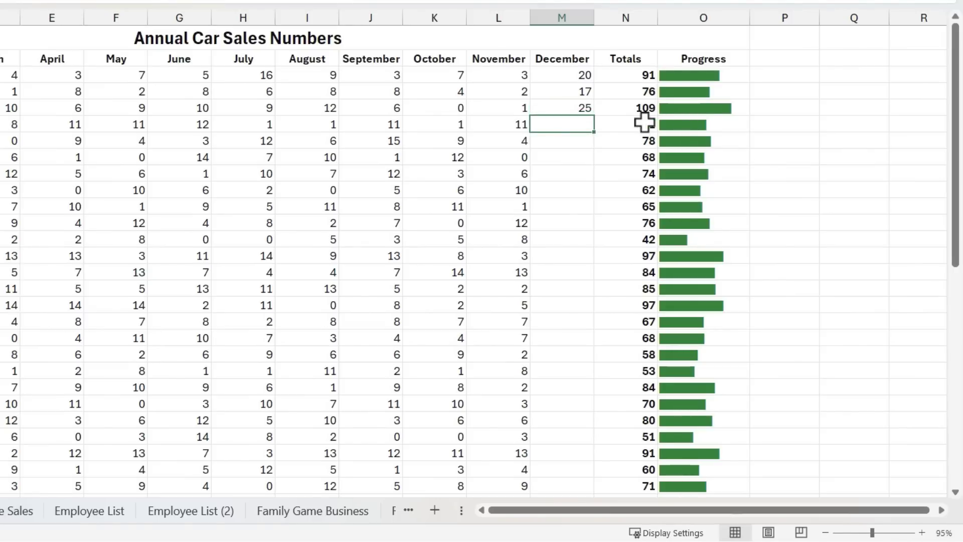
key(Up)
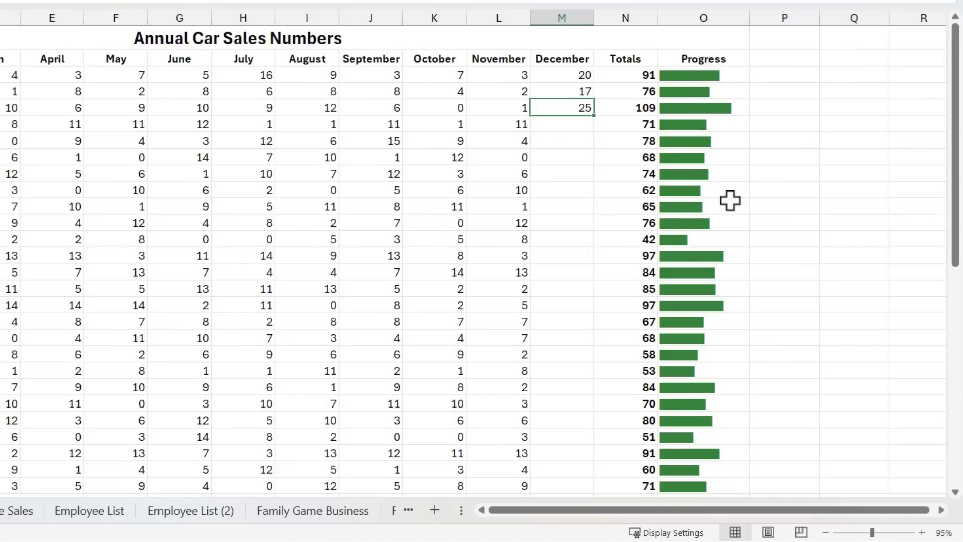
text(16)
key(Return)
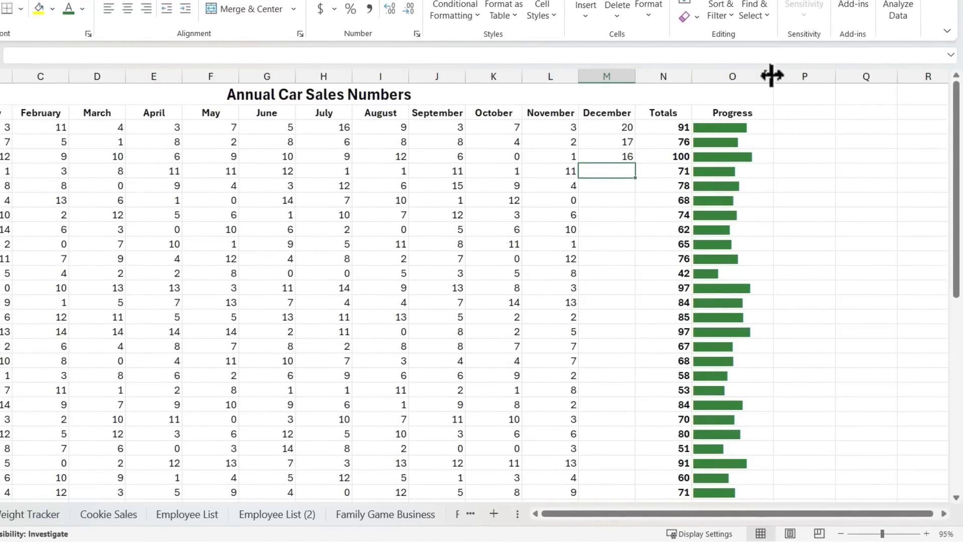
Narrow column O to a width of 10.10 (108 pixels)
drag(773, 73, 752, 73)
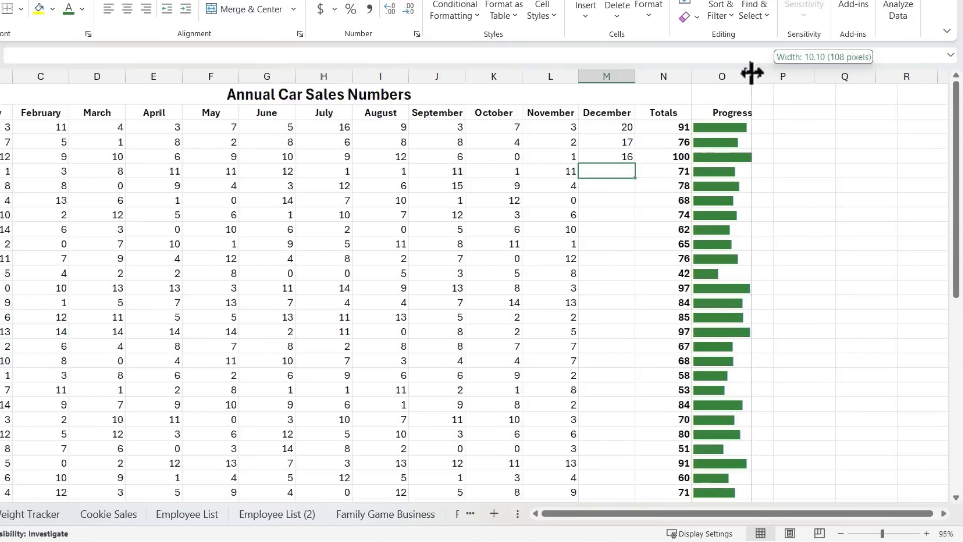
drag(752, 73, 752, 73)
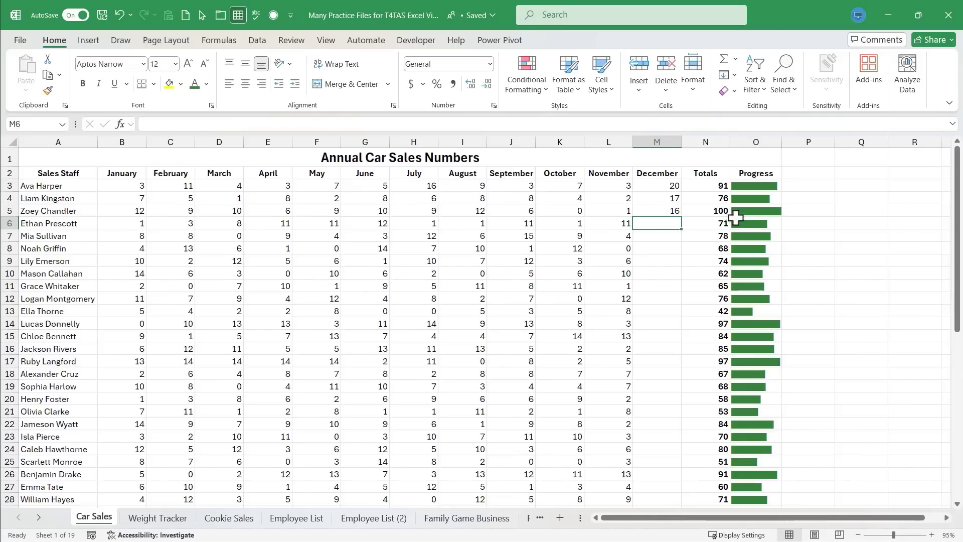
Enter 24 in M6 and open O3's =REPT formula for editing
text(24)
key(Return)
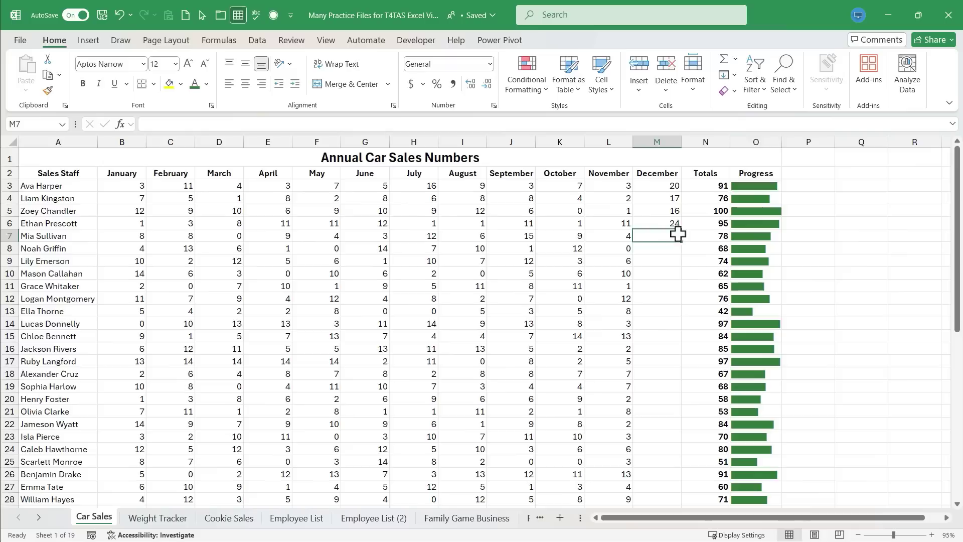
double_click(755, 187)
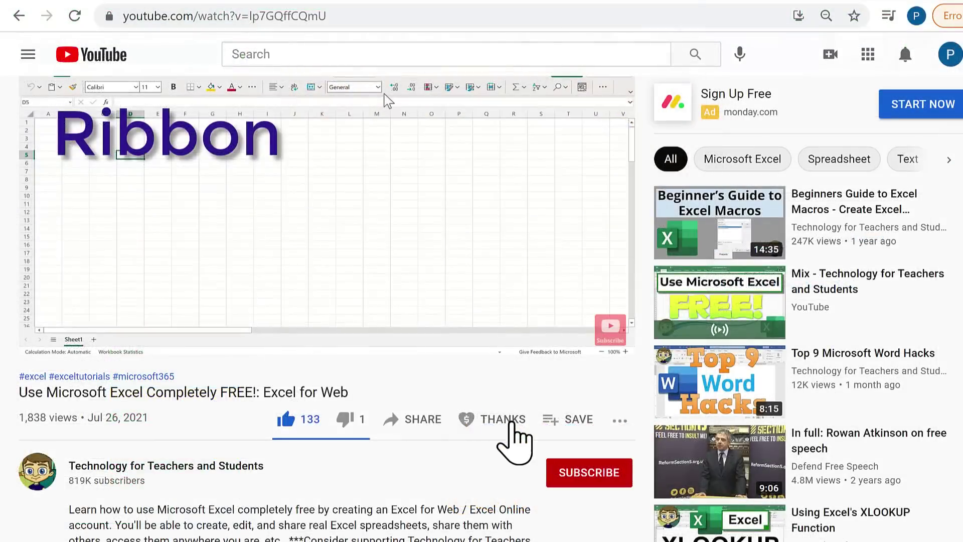
Bring up the Super Thanks tipping options under the YouTube video
click(507, 436)
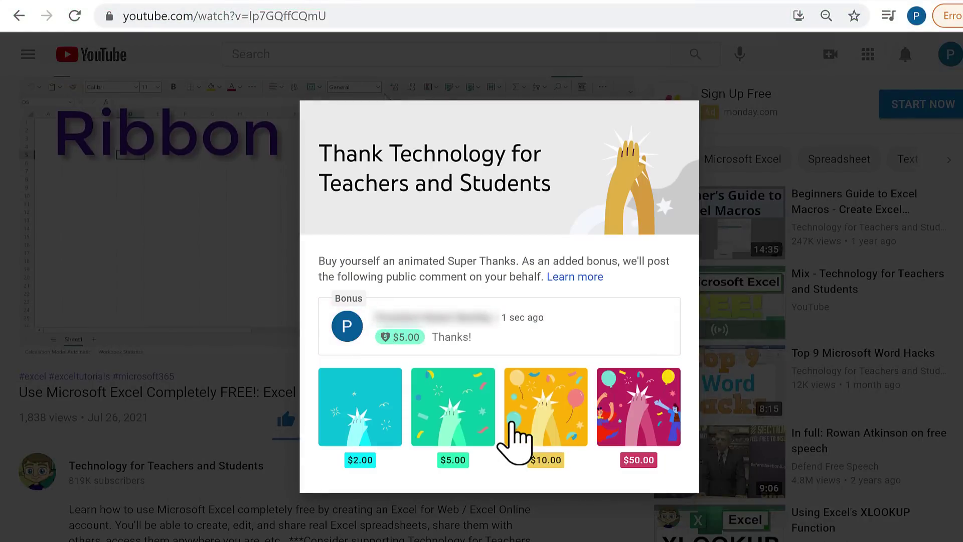